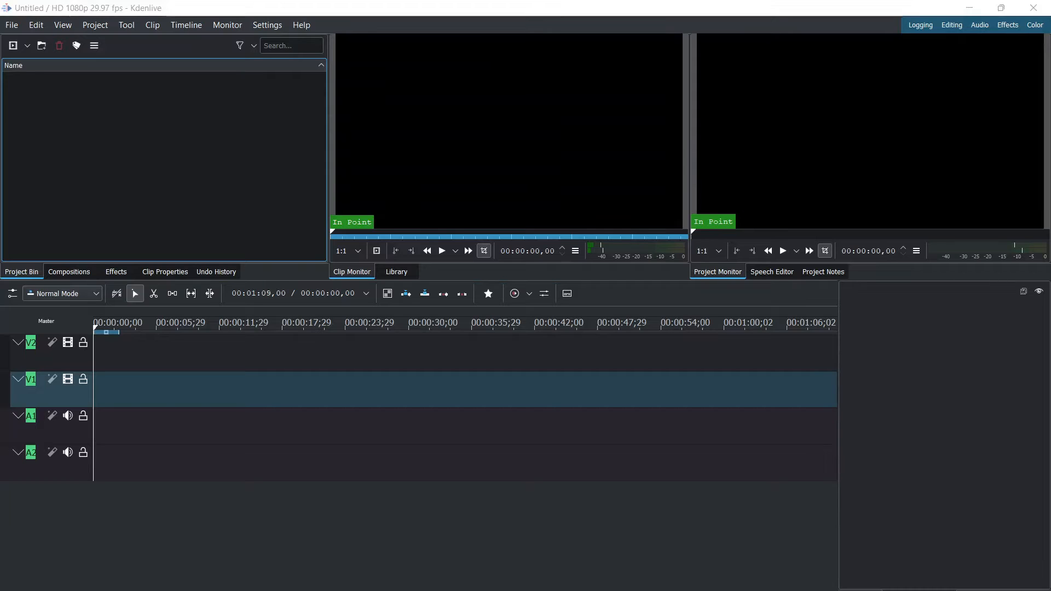
# Import the three clips from the "audition recordings" folder into the project bin and switch the project profile to HD 720p 25 fps
pyautogui.hotkey('alt', 'Tab')
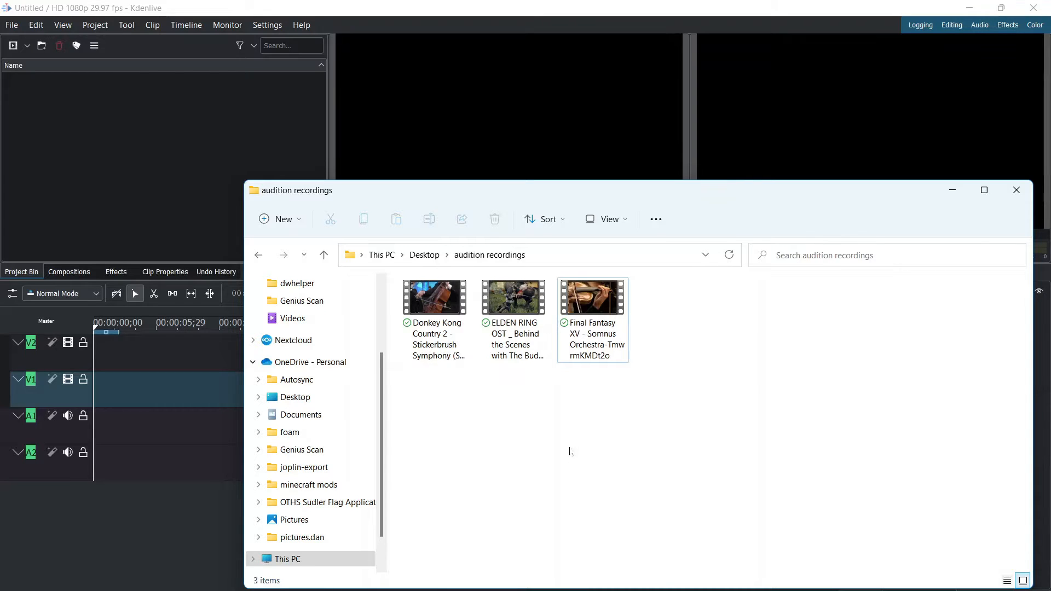
pyautogui.moveTo(614, 420); pyautogui.dragTo(114, 147)
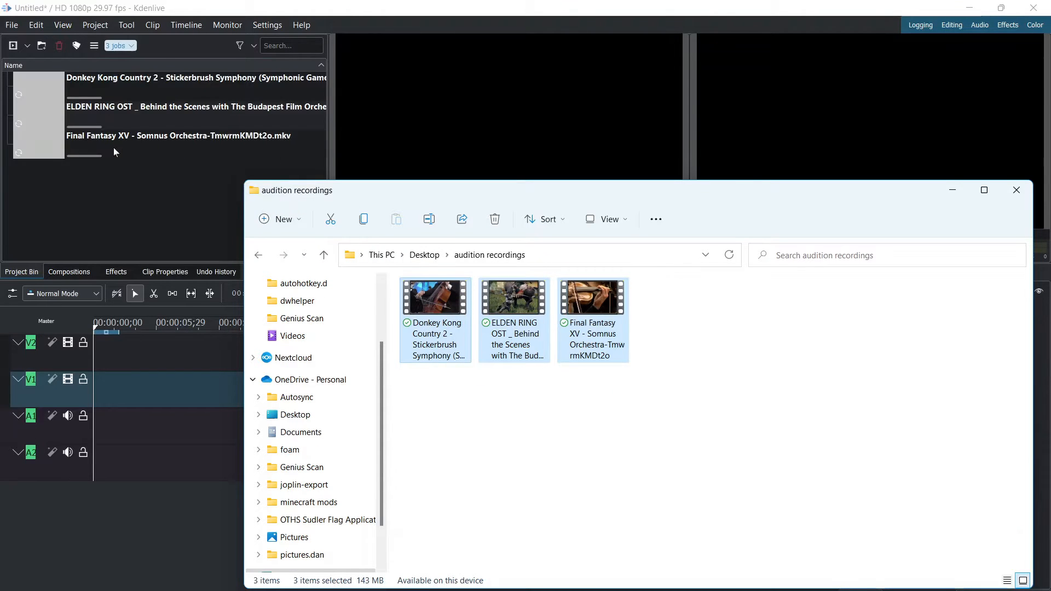
pyautogui.click(118, 207)
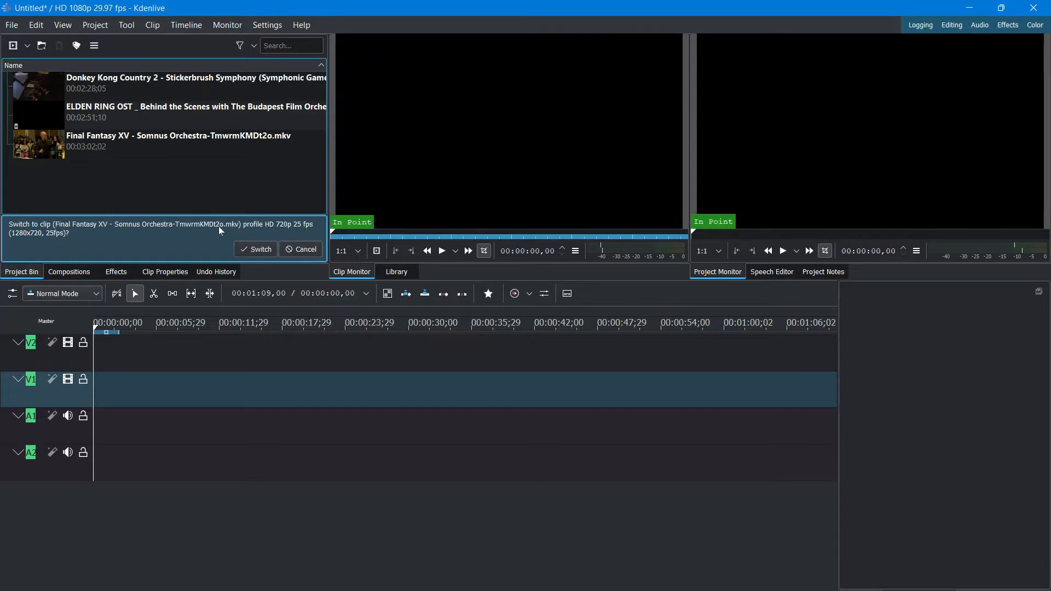
pyautogui.click(255, 249)
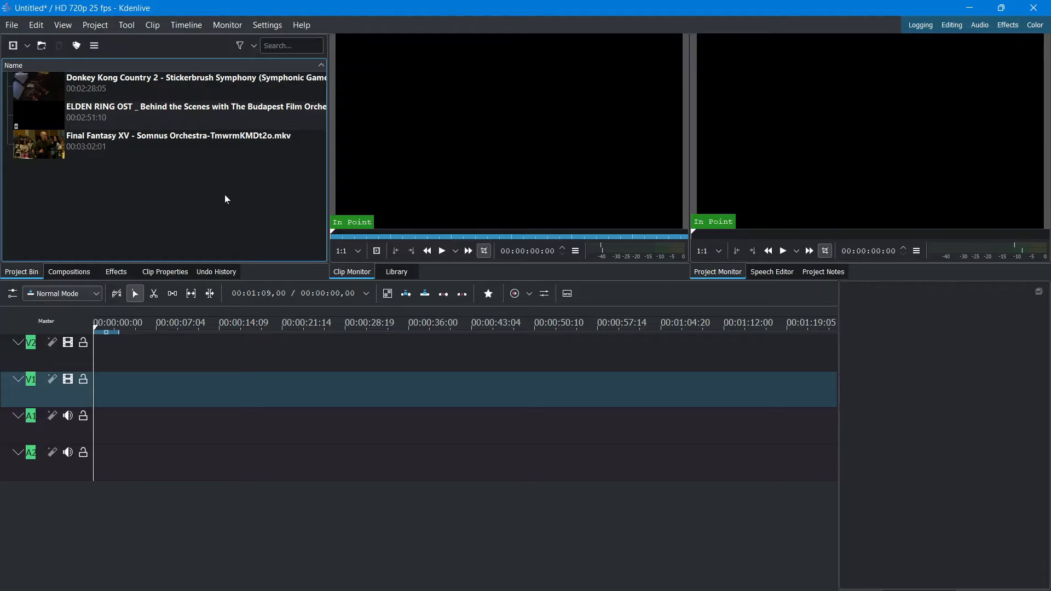
# Place the Final Fantasy XV clip on tracks V1 and A1, starting about 6.7 seconds into the timeline
pyautogui.click(156, 142)
pyautogui.moveTo(192, 239); pyautogui.dragTo(152, 390)
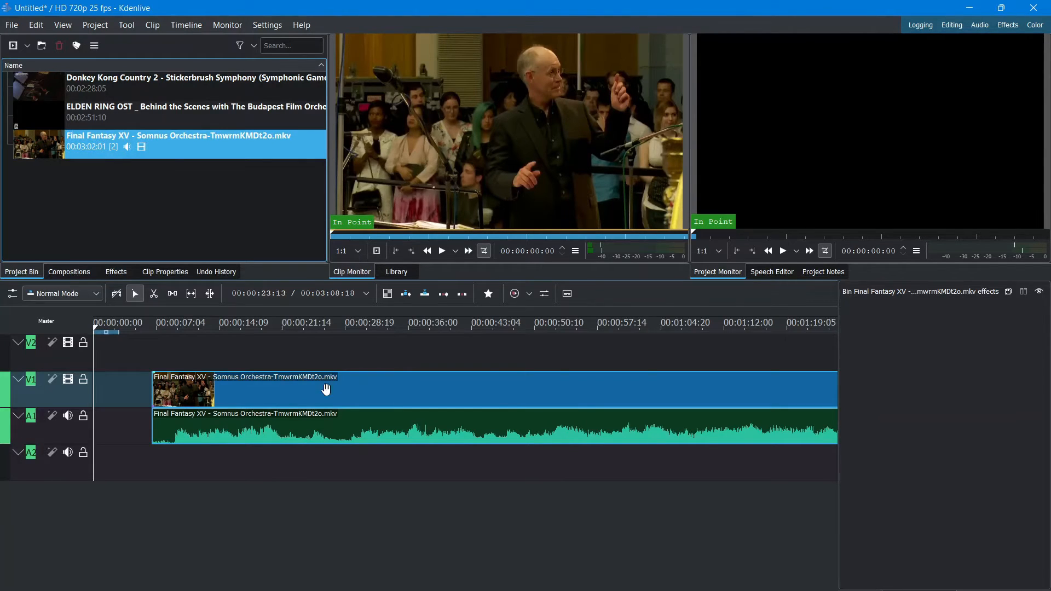
# Preview the opening of the Final Fantasy XV clip and add a timeline guide at 00:00:08:20 with the comment "one"
pyautogui.click(783, 252)
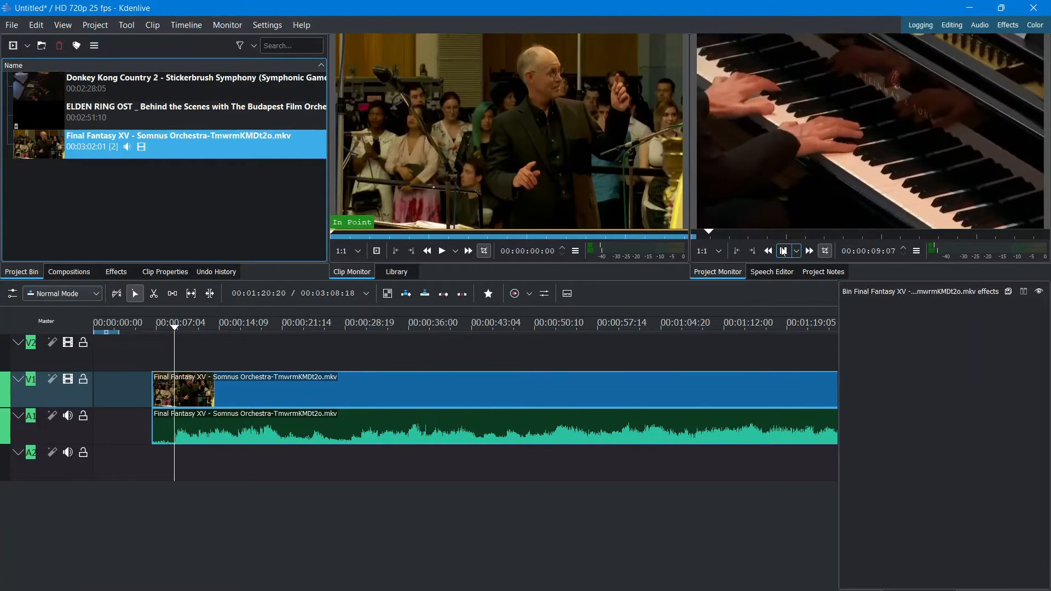
pyautogui.click(783, 251)
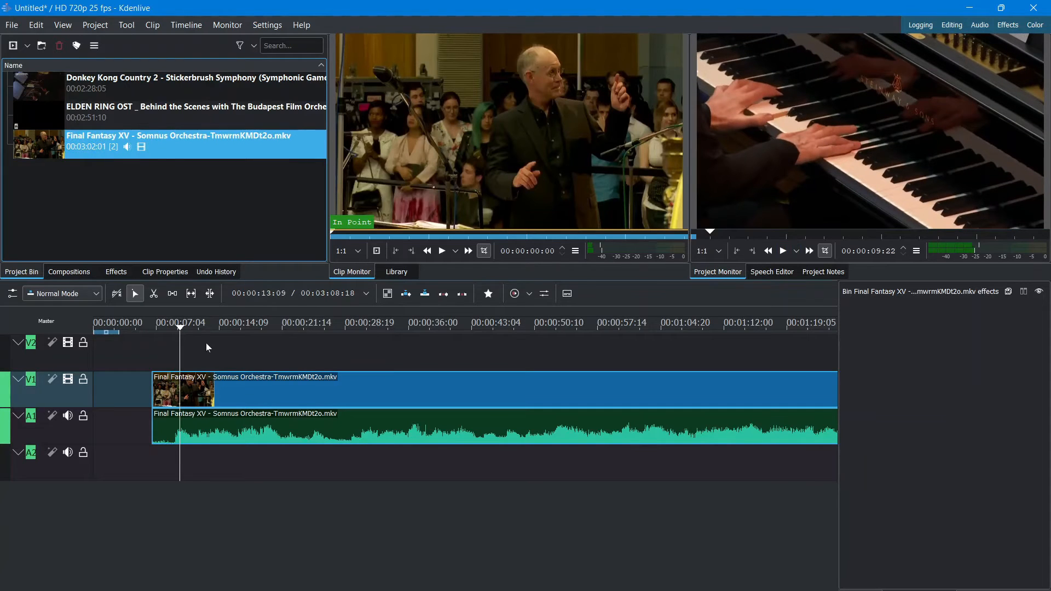
pyautogui.rightClick(170, 327)
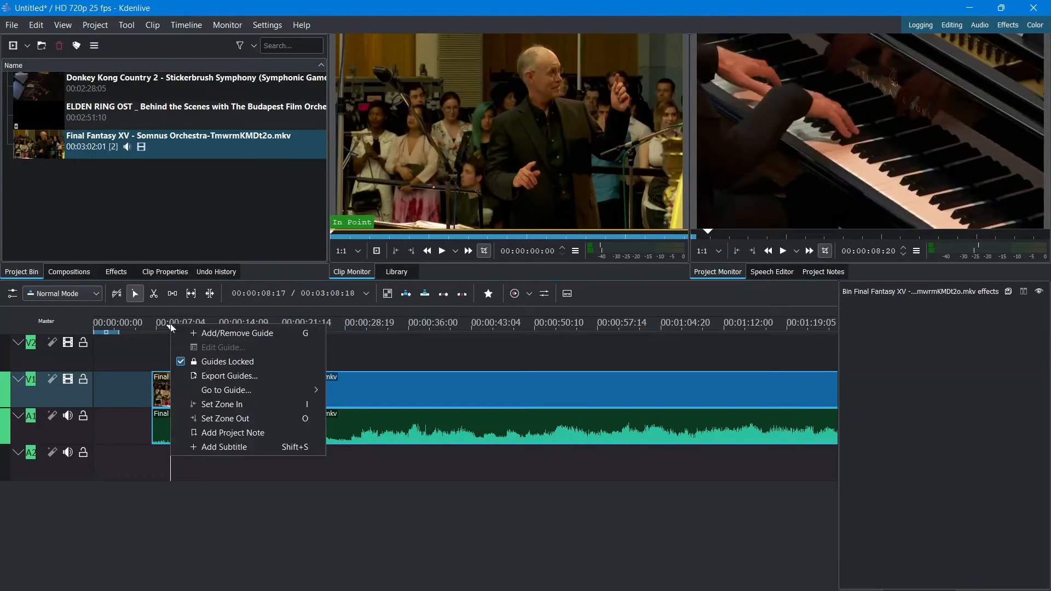
pyautogui.click(231, 333)
pyautogui.write('one')
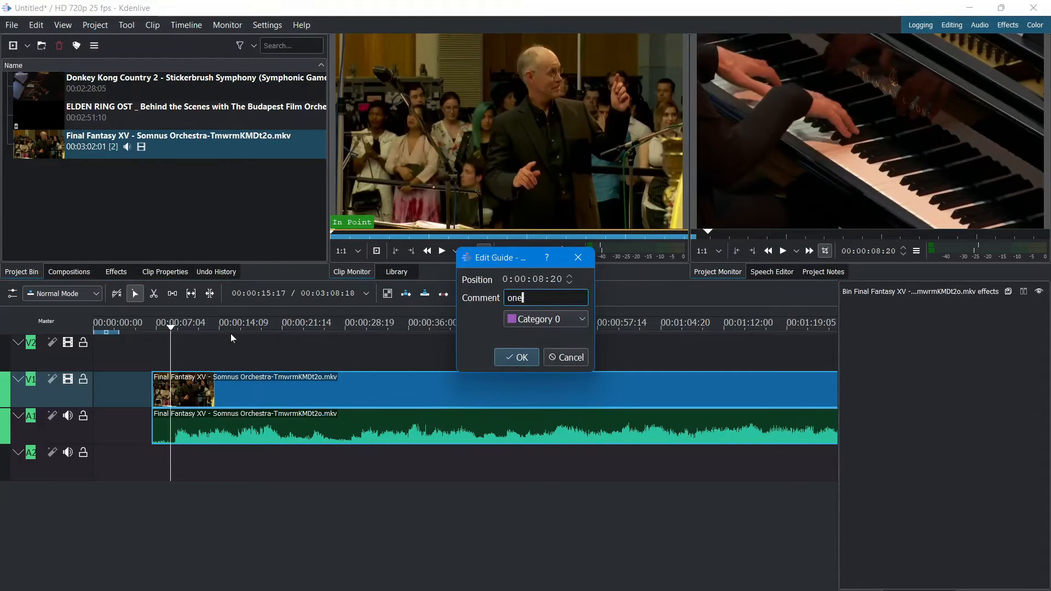
pyautogui.press('Return')
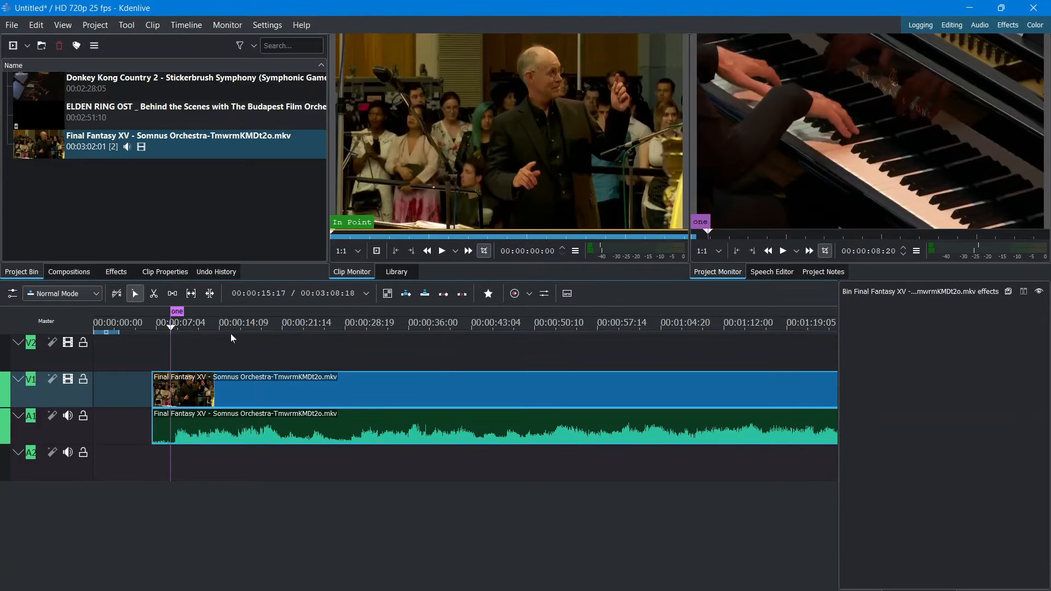
# Add a second guide at 00:00:12:11 with the comment "two" during playback, and stop the preview
pyautogui.click(782, 250)
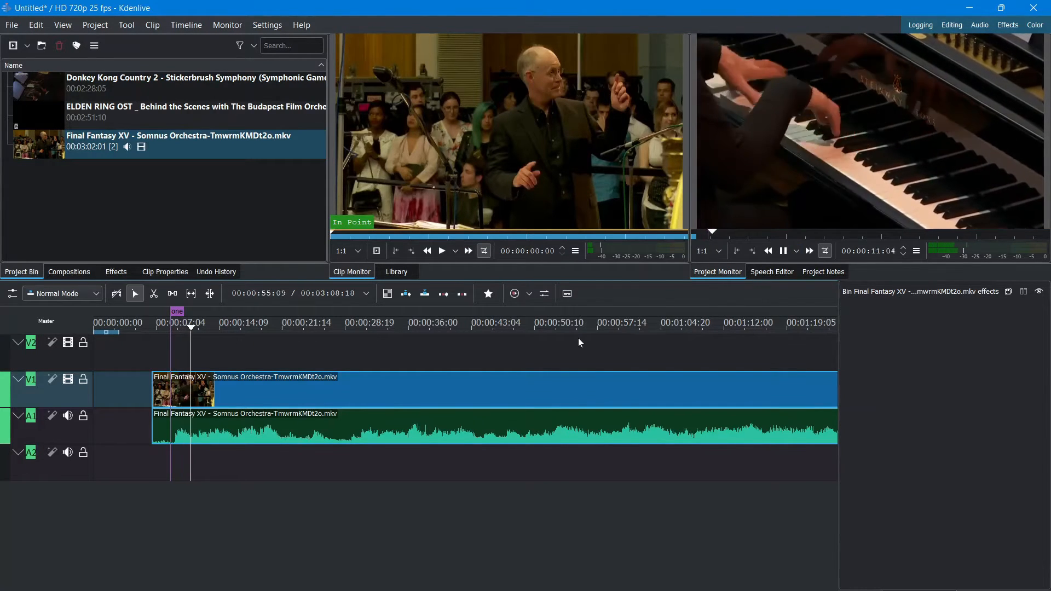
pyautogui.press('g')
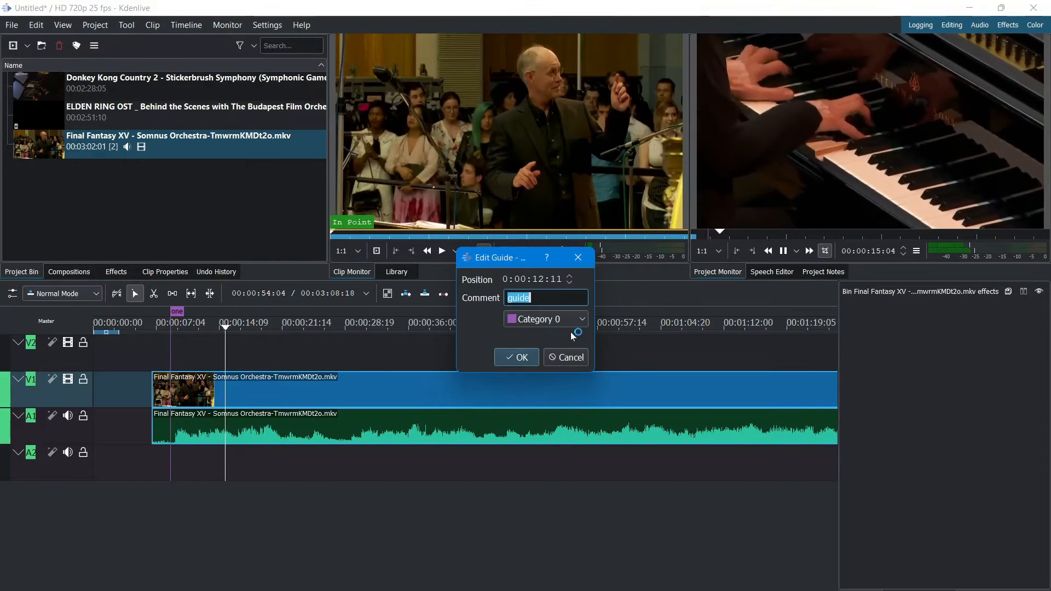
pyautogui.write('two')
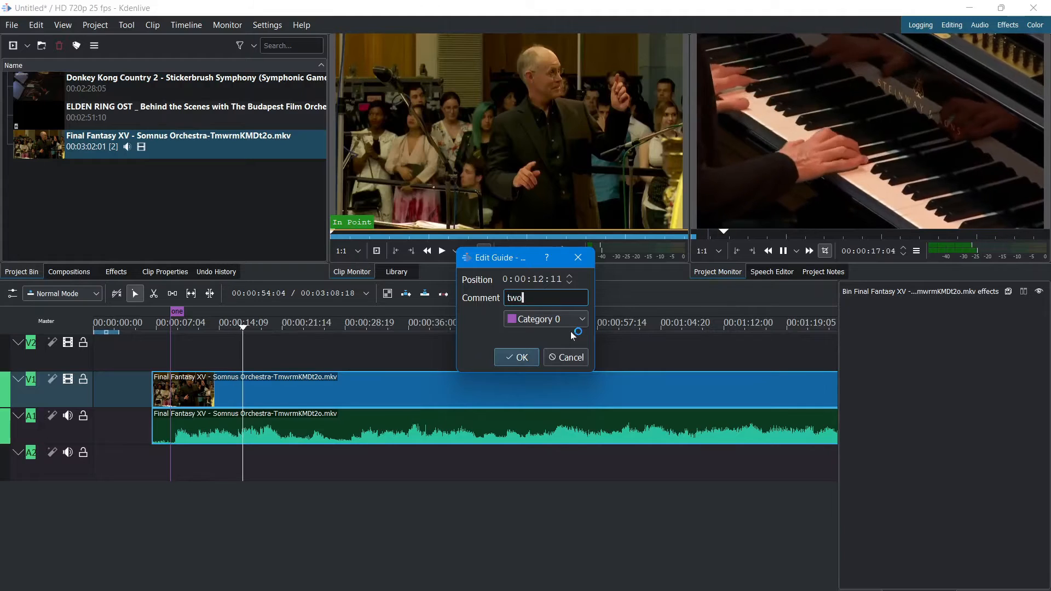
pyautogui.click(519, 358)
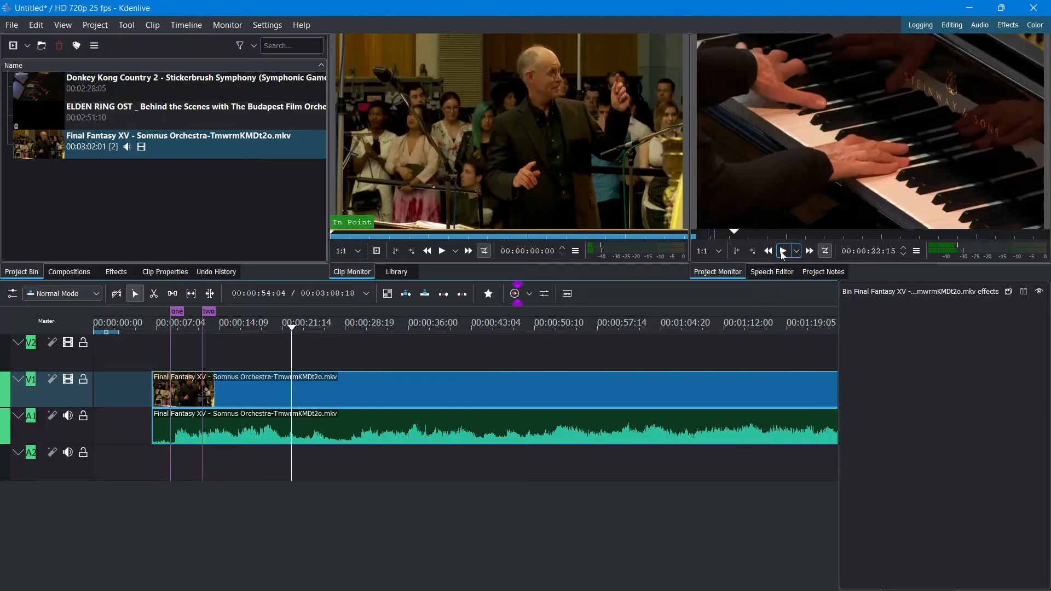
pyautogui.click(782, 252)
# Trim the start of the Final Fantasy XV clip to guide "one" and cut about 2 seconds off its end
pyautogui.moveTo(151, 393)
pyautogui.mouseDown()
pyautogui.moveTo(200, 389)
pyautogui.moveTo(150, 398)
pyautogui.moveTo(167, 394)
pyautogui.mouseUp()
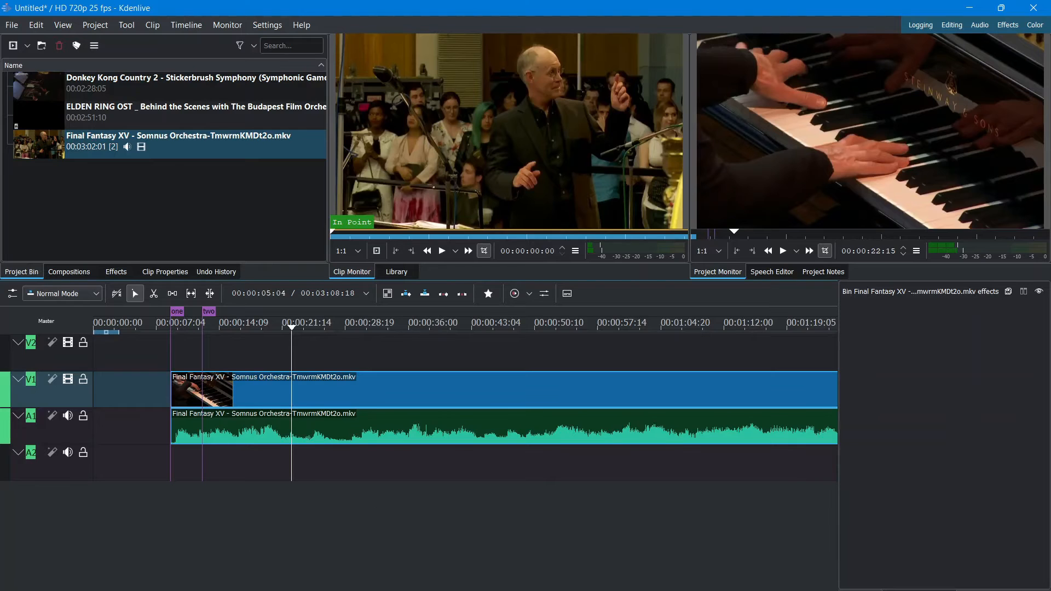
pyautogui.hscroll(10, 465, 394)
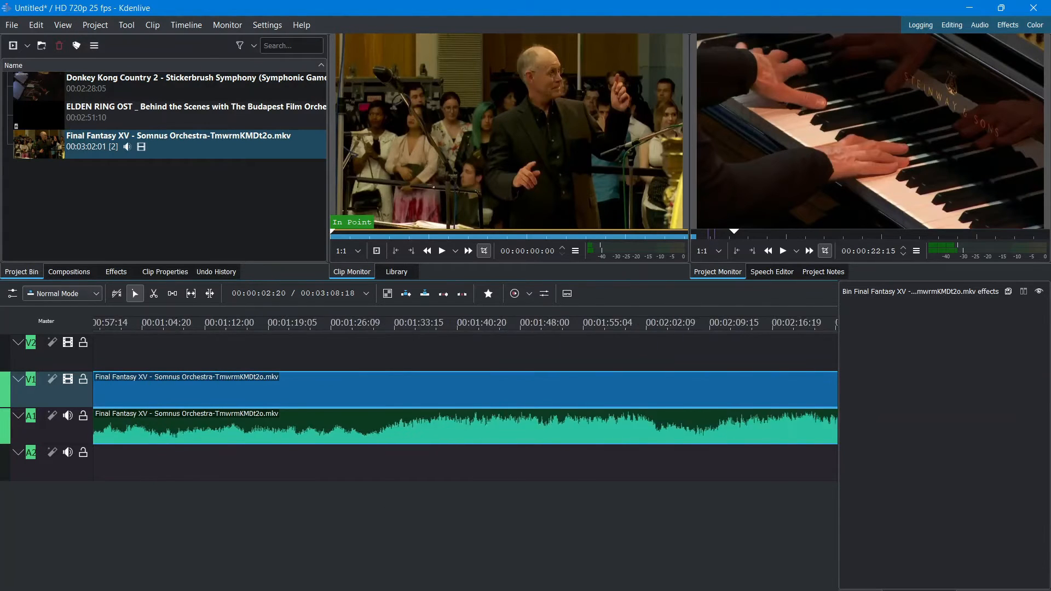
pyautogui.hscroll(2, 493, 467)
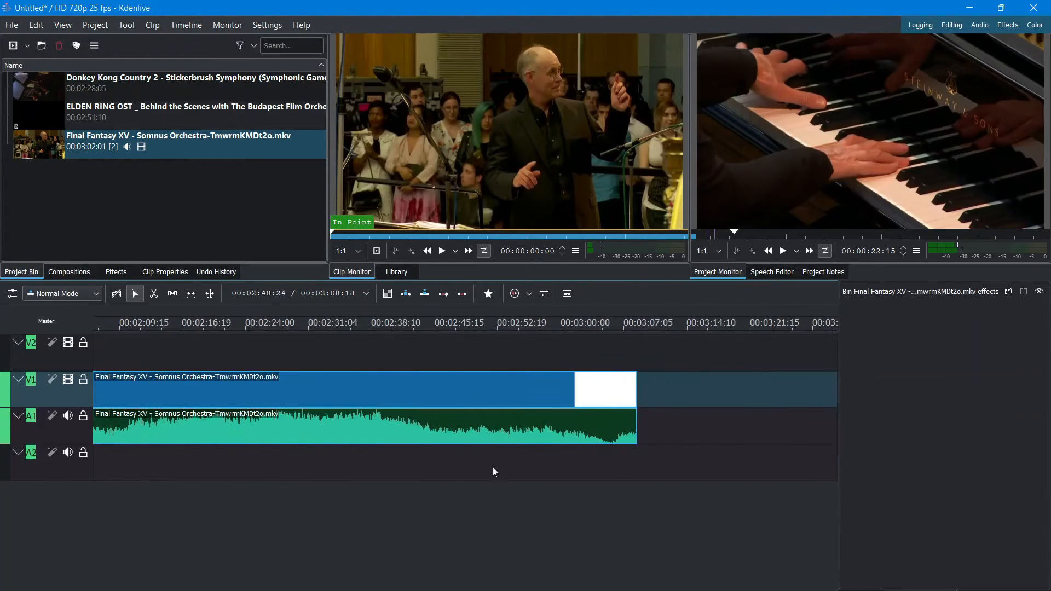
pyautogui.moveTo(633, 421)
pyautogui.mouseDown()
pyautogui.moveTo(585, 430)
pyautogui.moveTo(615, 431)
pyautogui.mouseUp()
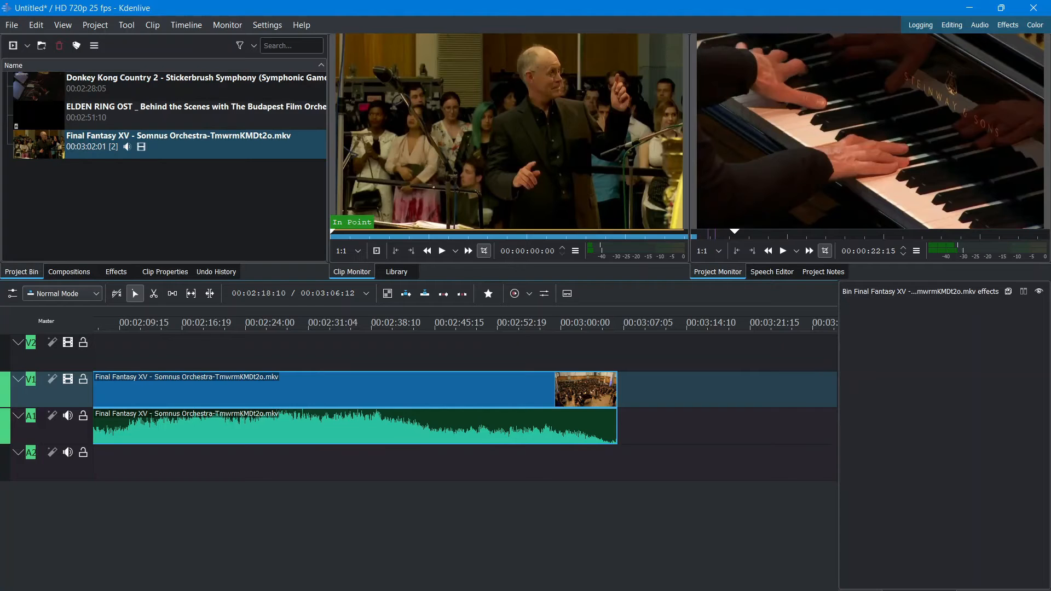
# Move the trimmed Final Fantasy XV clip to the very beginning of the timeline
pyautogui.scroll(15, 116, 495)
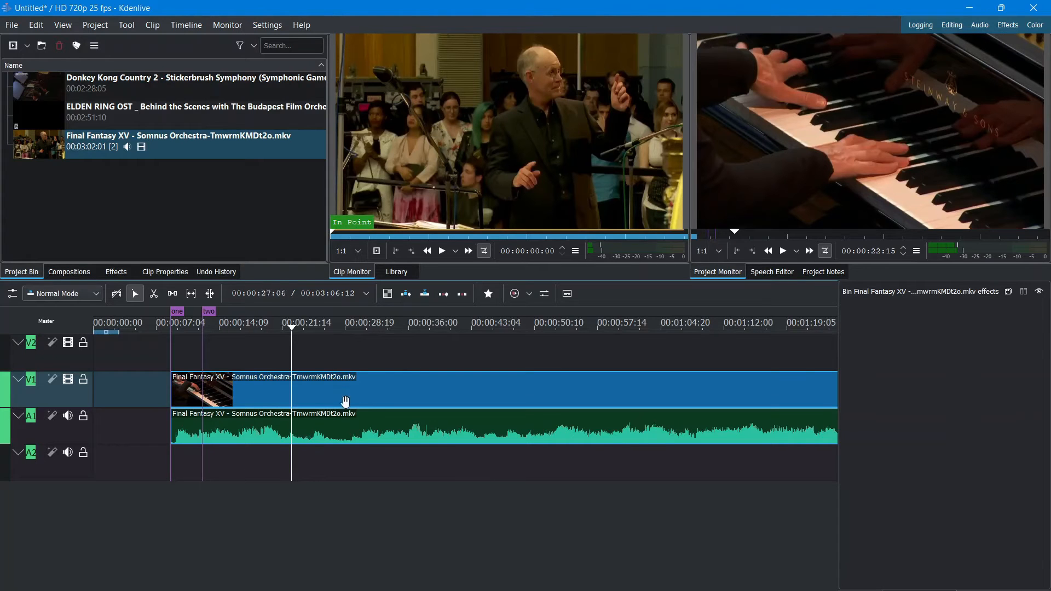
pyautogui.moveTo(392, 389); pyautogui.dragTo(310, 393)
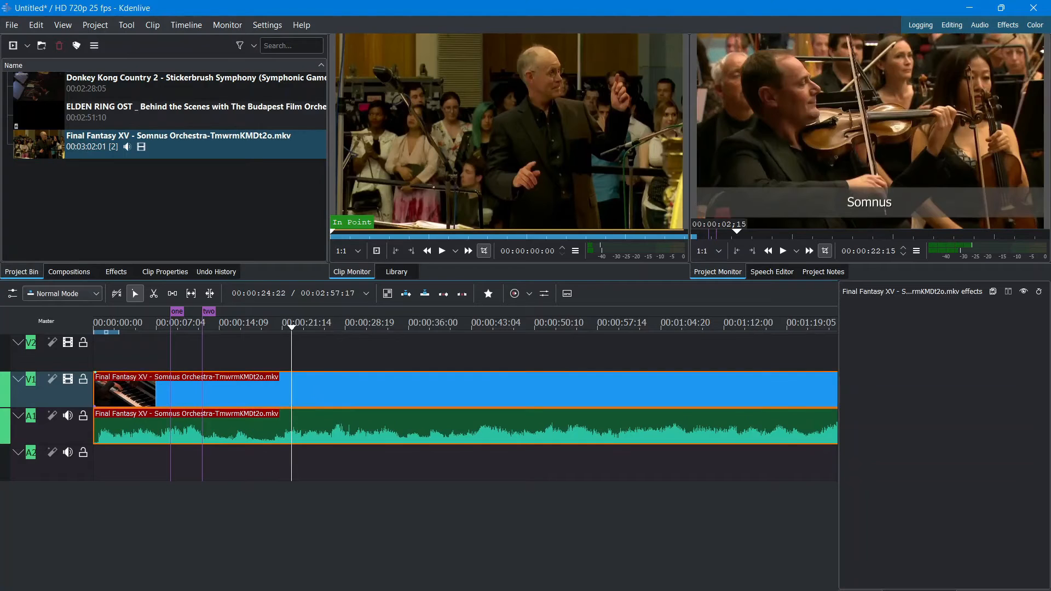
# Add the ELDEN RING OST clip to V1 and A1 directly after the end of the Final Fantasy XV clip
pyautogui.hscroll(10, 465, 394)
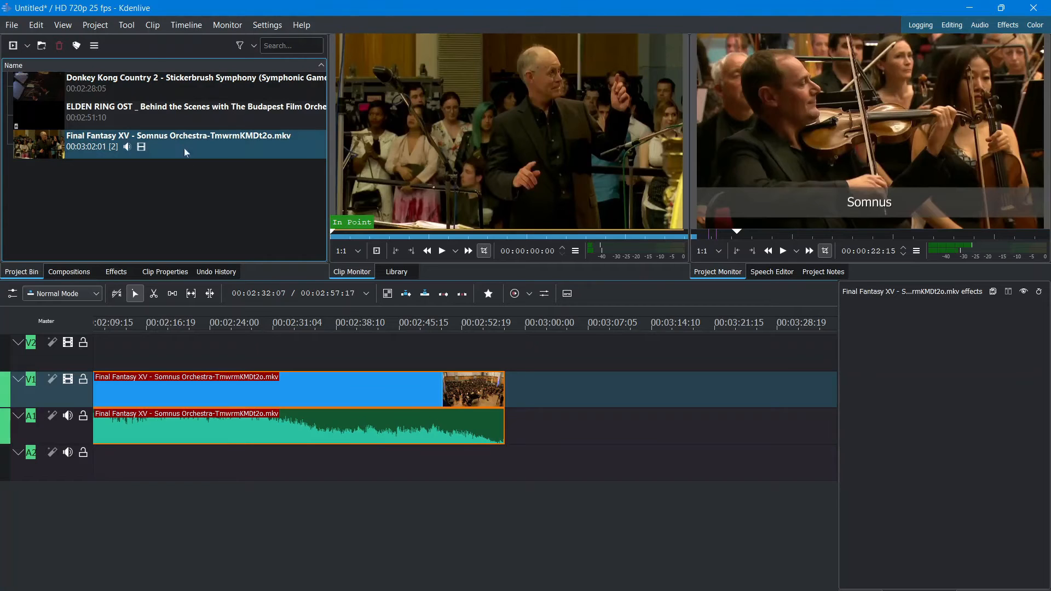
pyautogui.click(175, 113)
pyautogui.moveTo(175, 112); pyautogui.dragTo(502, 399)
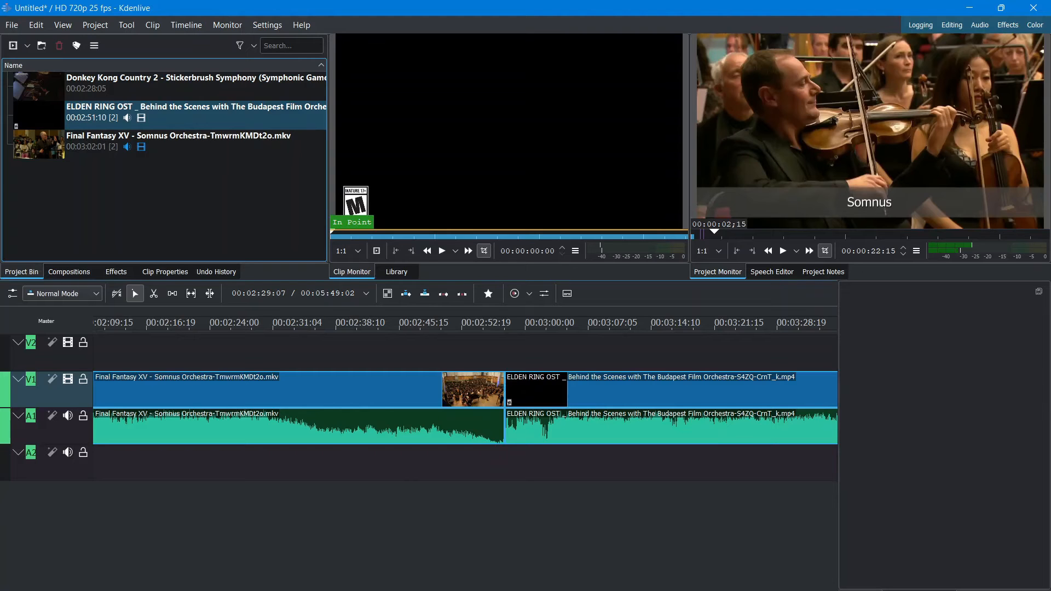
# Add the Donkey Kong Country 2 clip to V1 and A1 directly after the end of the ELDEN RING clip
pyautogui.scroll(-10, 264, 539)
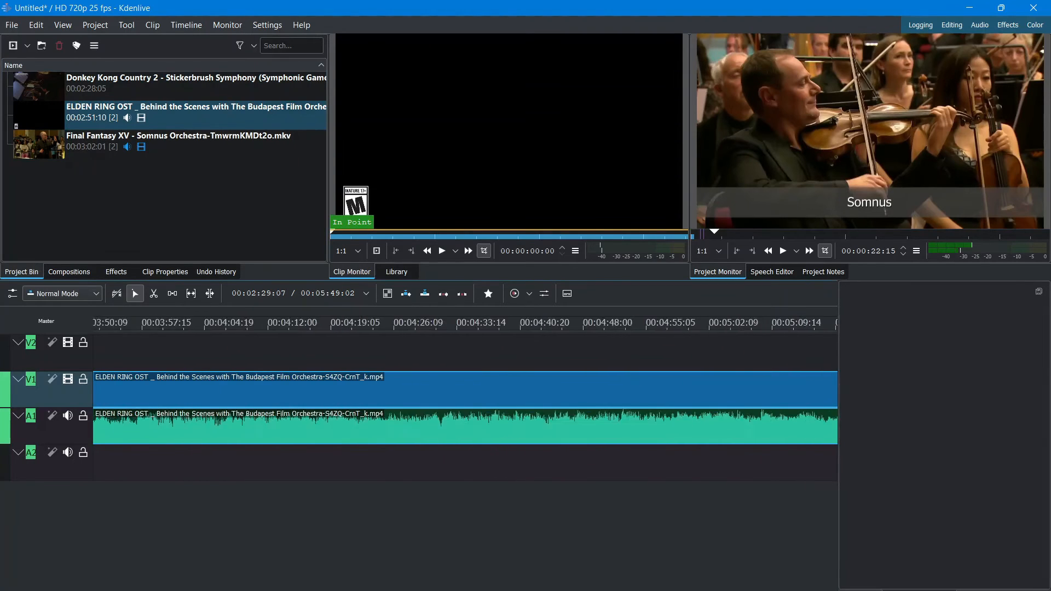
pyautogui.click(146, 85)
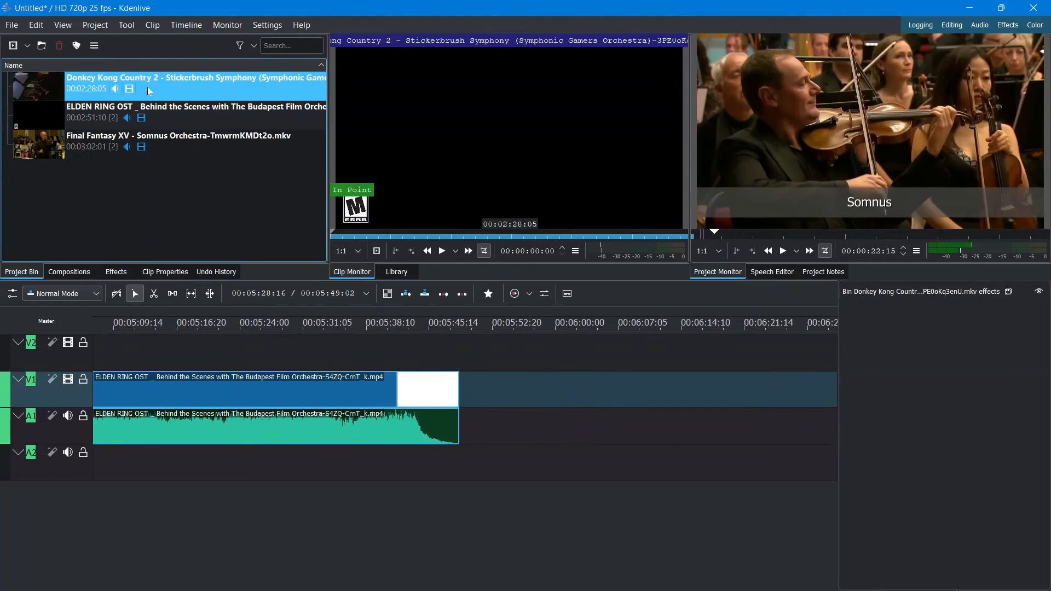
pyautogui.moveTo(478, 390); pyautogui.dragTo(461, 407)
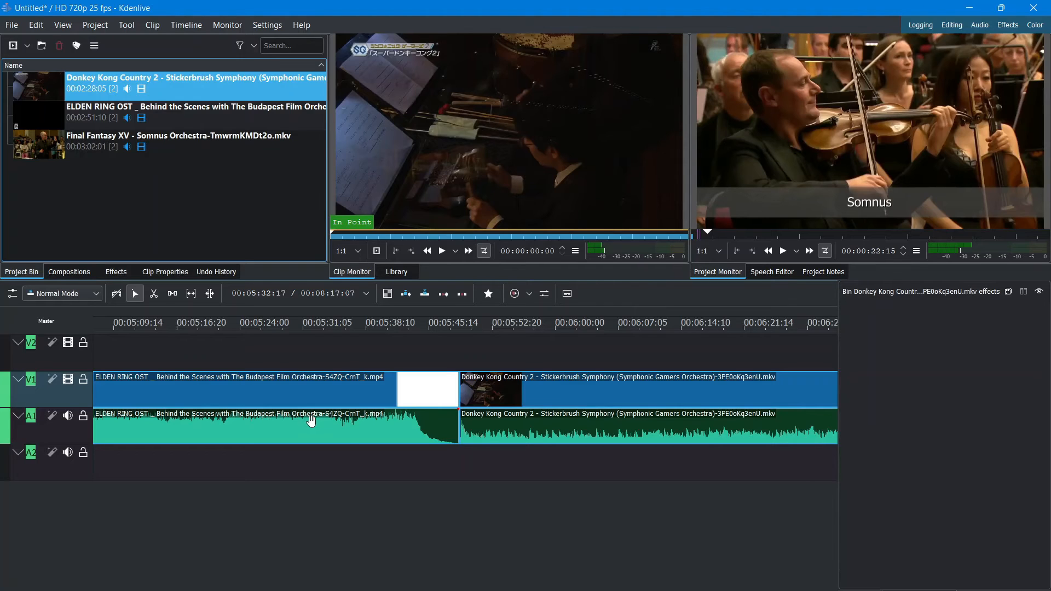
# Save the project in the Videos folder as "audition video"
pyautogui.click(8, 27)
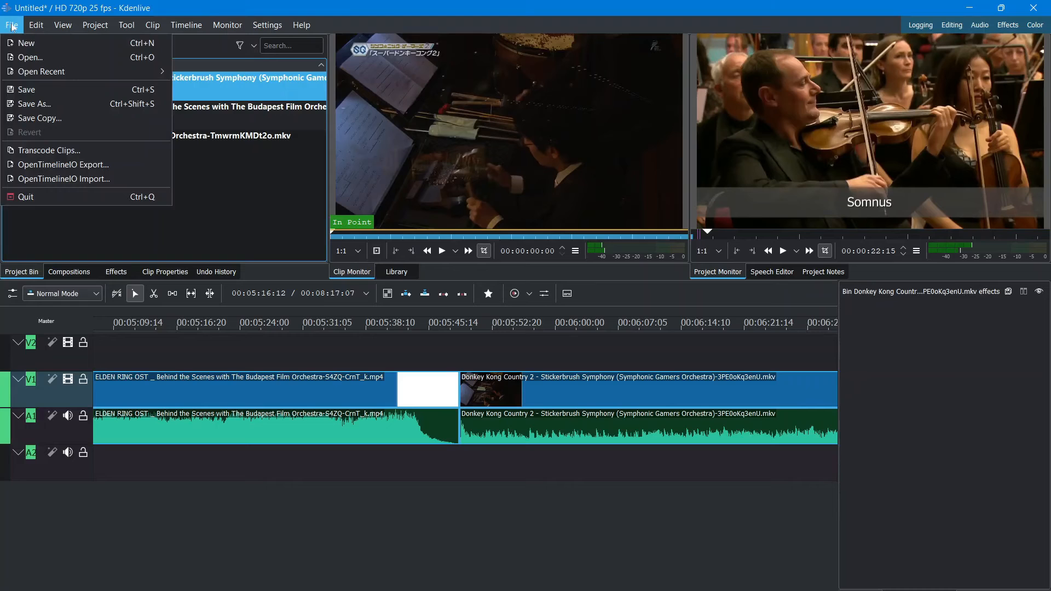
pyautogui.click(76, 93)
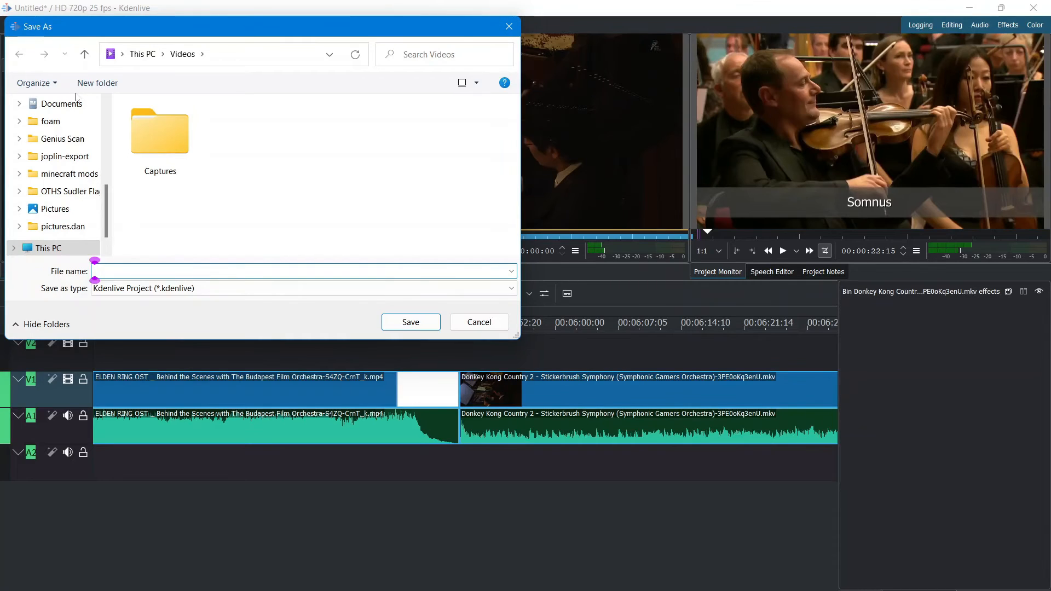
pyautogui.write('audio')
pyautogui.press('BackSpace')
pyautogui.press('BackSpace')
pyautogui.press('BackSpace')
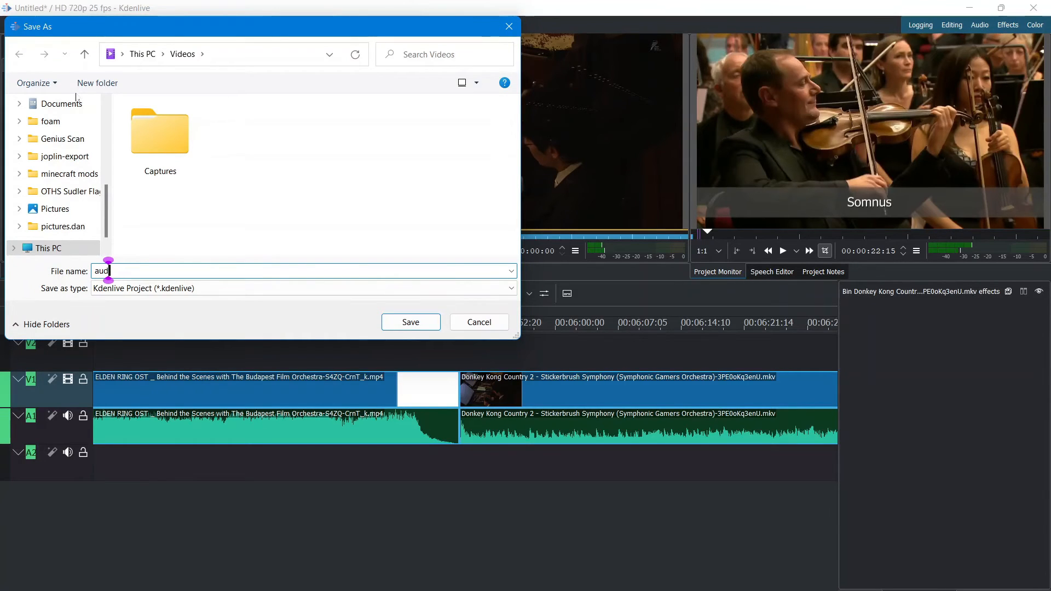
pyautogui.write('dition')
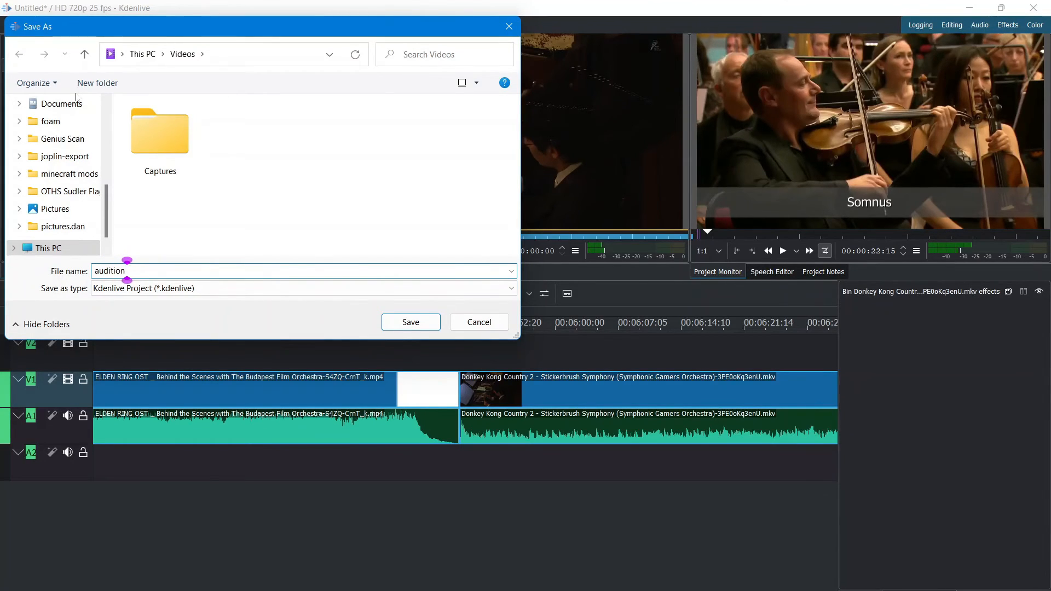
pyautogui.write(' video')
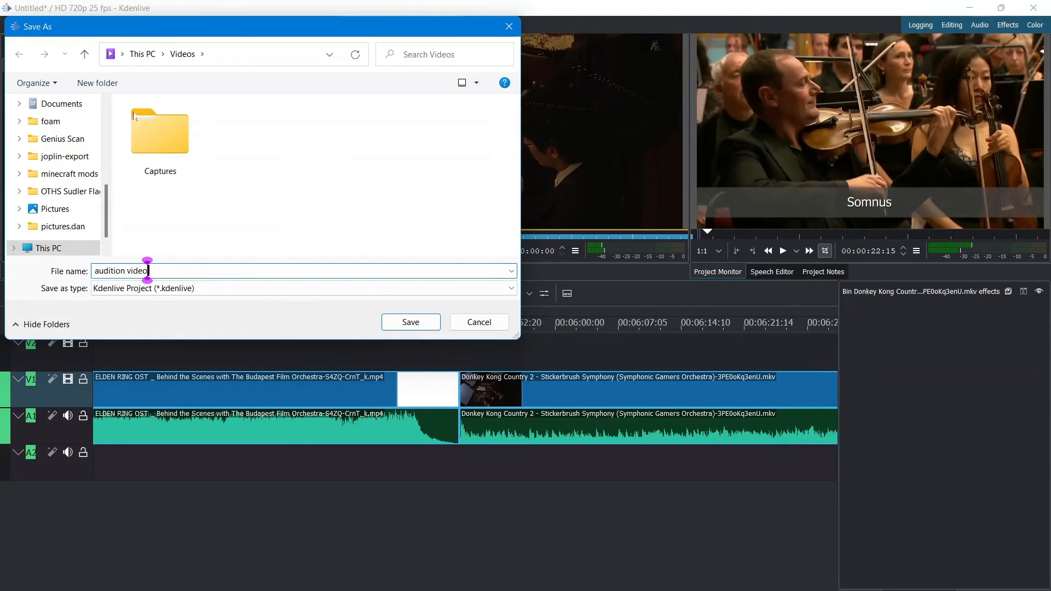
pyautogui.click(405, 321)
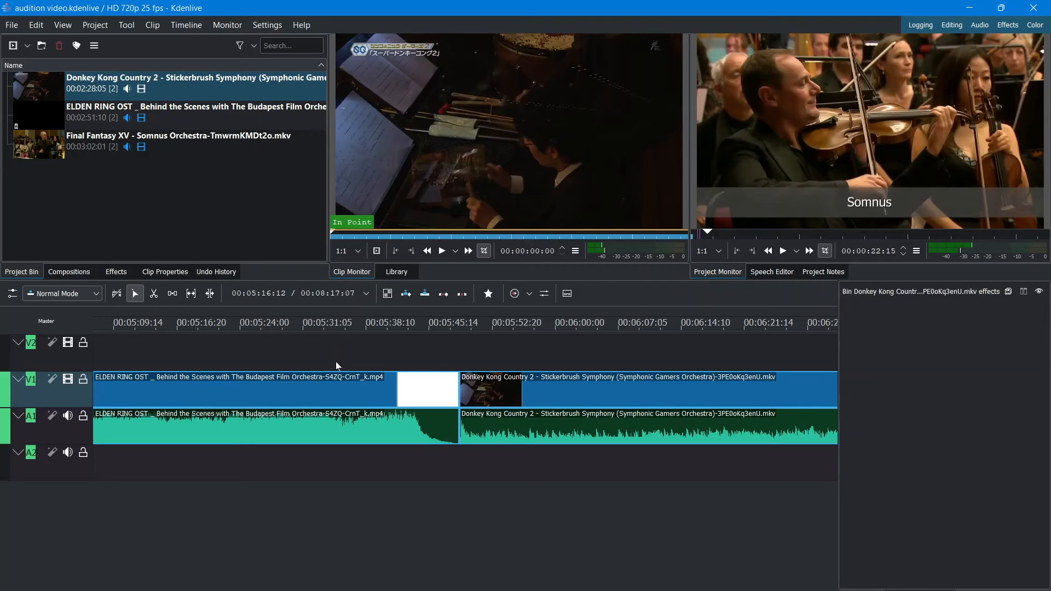
# Render the full project to "audition video.mp4" with the MP4-H264/AAC preset and a slower encoder speed, and close the rendering dialog
pyautogui.click(94, 24)
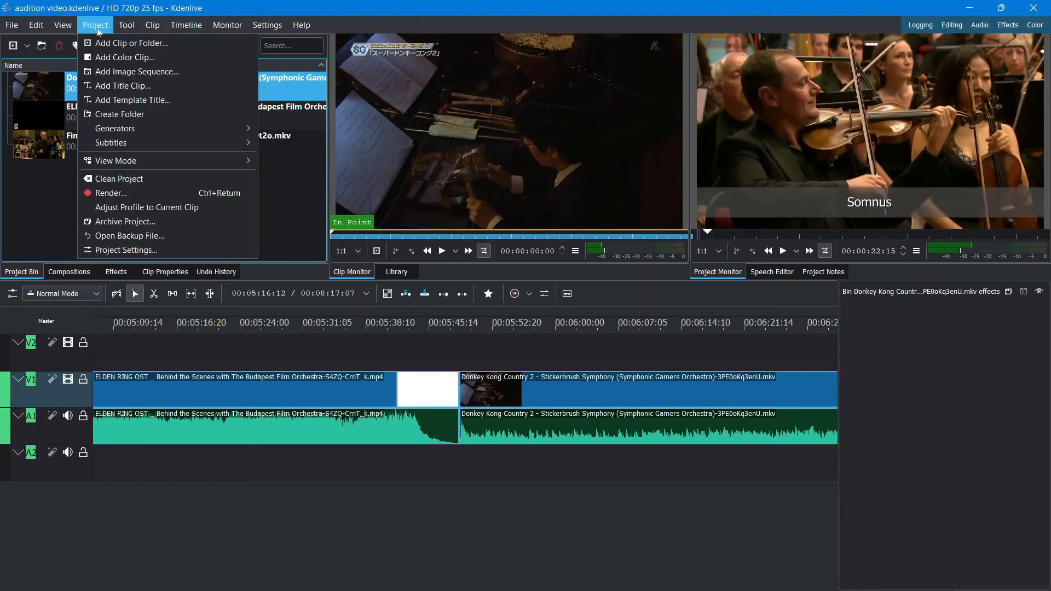
pyautogui.click(110, 192)
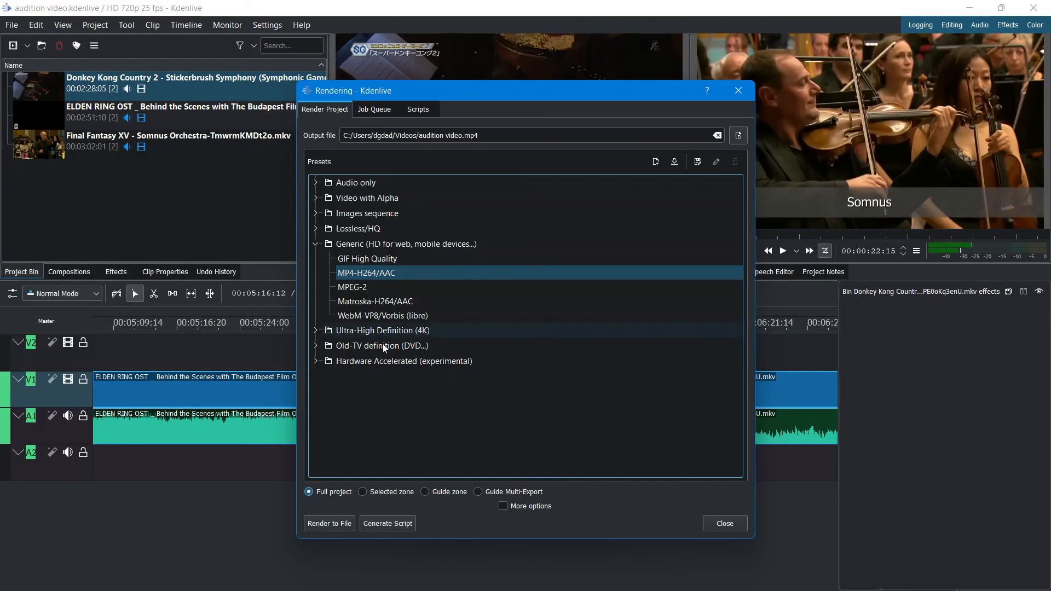
pyautogui.click(503, 507)
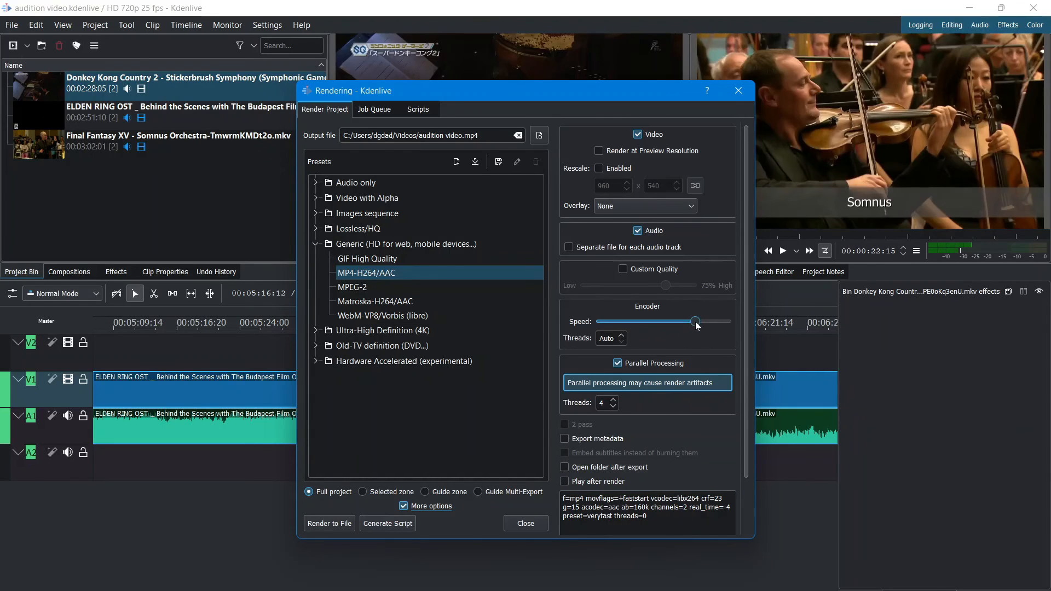
pyautogui.click(650, 321)
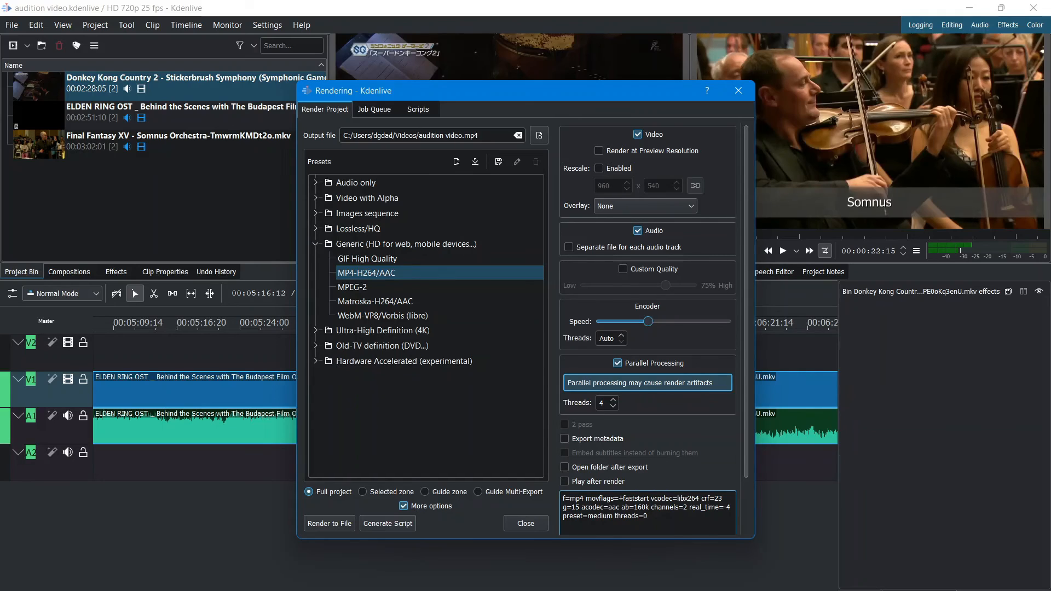
pyautogui.moveTo(648, 322); pyautogui.dragTo(628, 323)
pyautogui.click(329, 524)
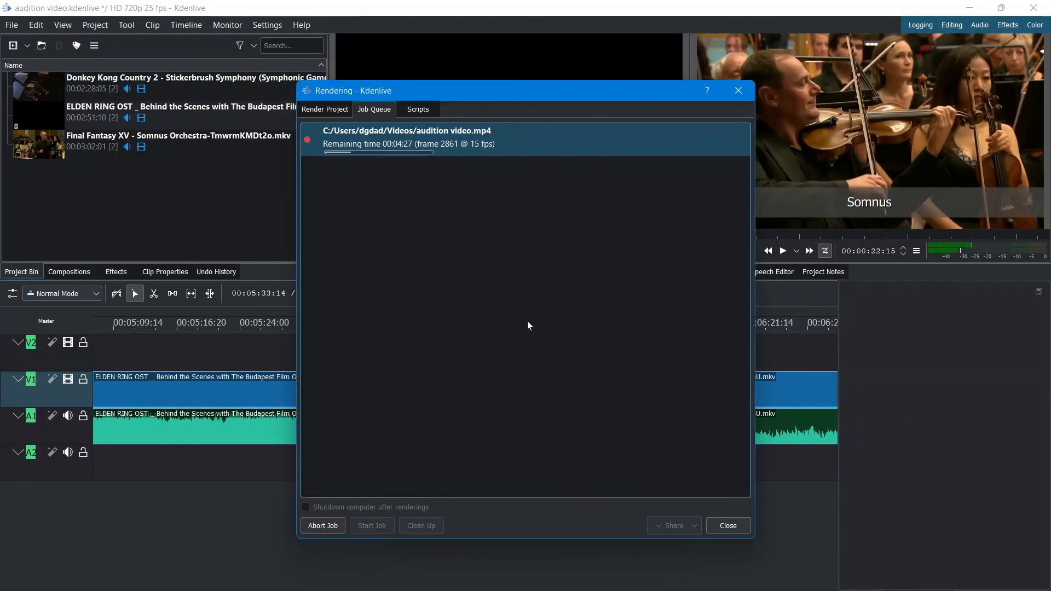
pyautogui.click(413, 154)
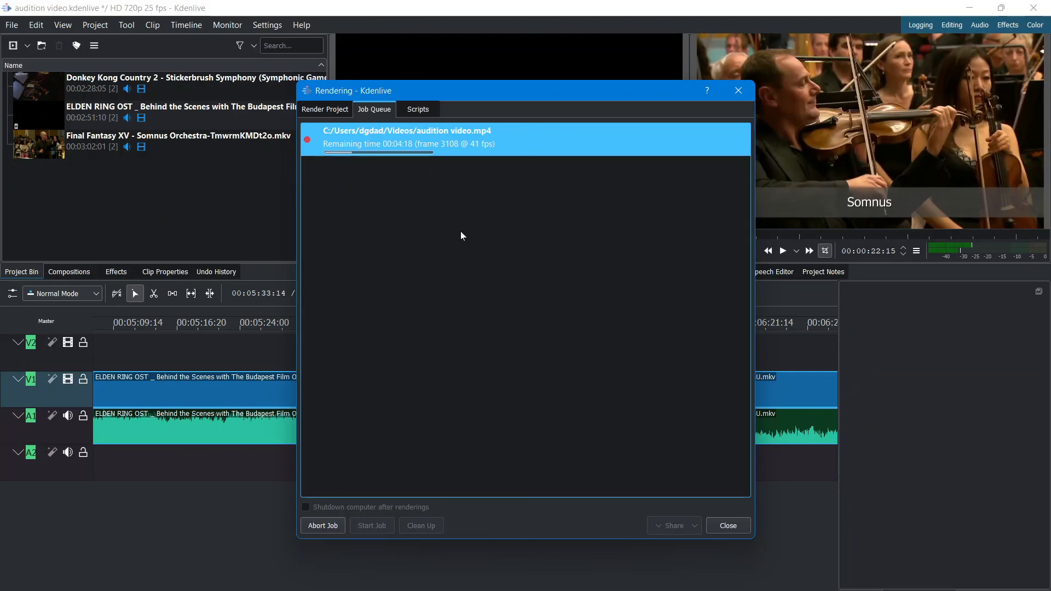
pyautogui.press('Escape')
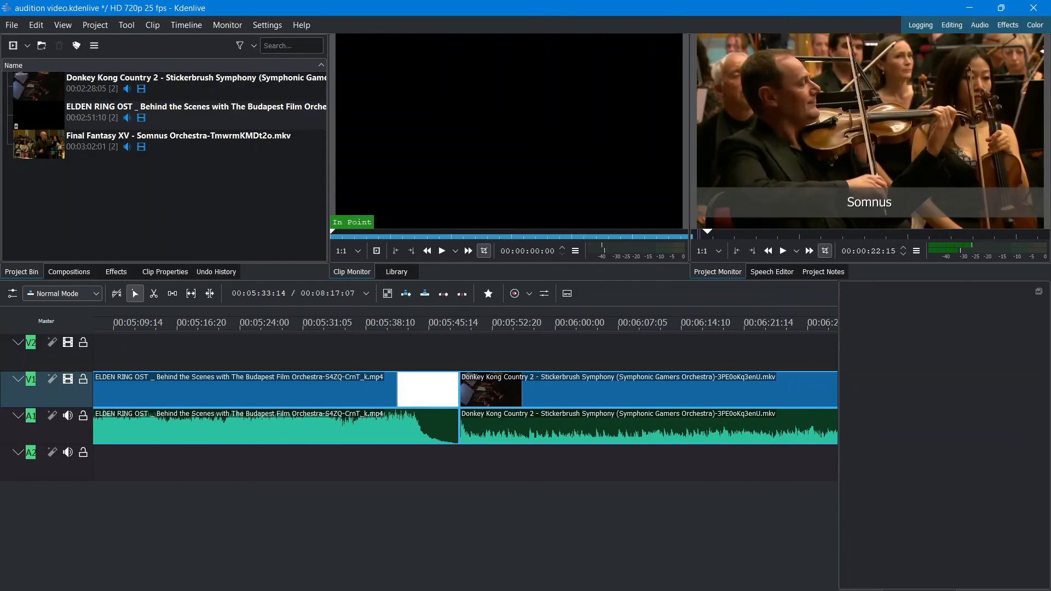